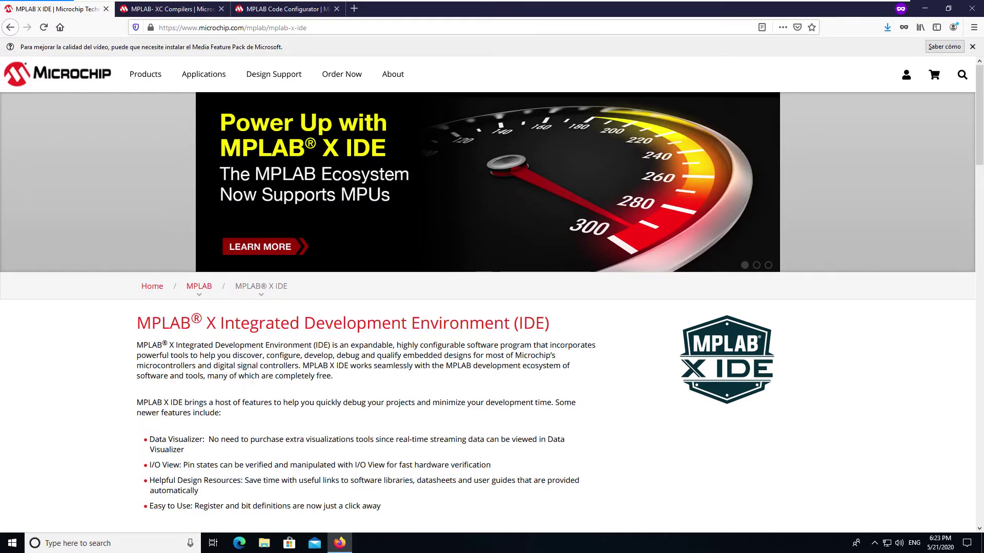
Review the MPLAB X IDE v5.40 features and downloads lists, then go to the MPLAB XC Compilers page.
scroll(492, 308, "down", 20)
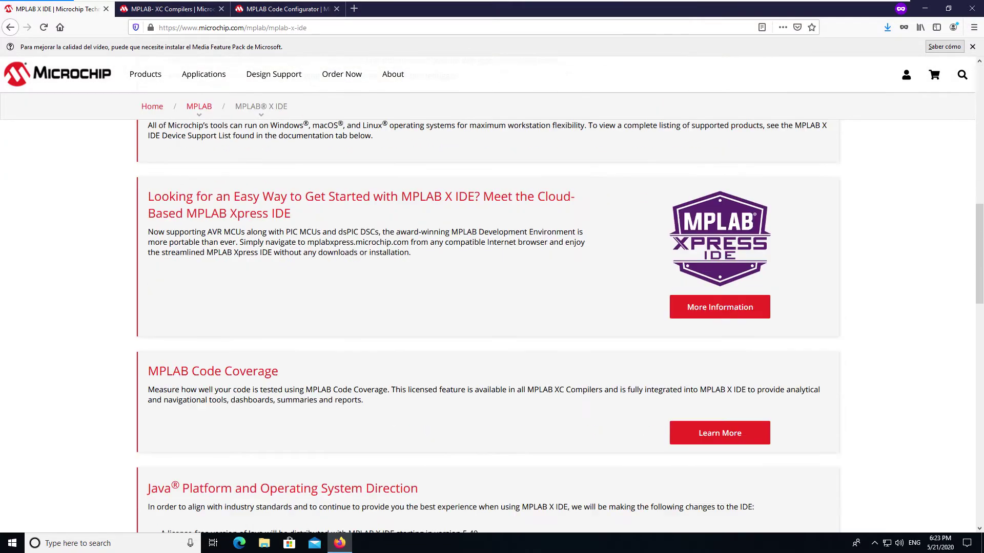
scroll(560, 325, "down", 1)
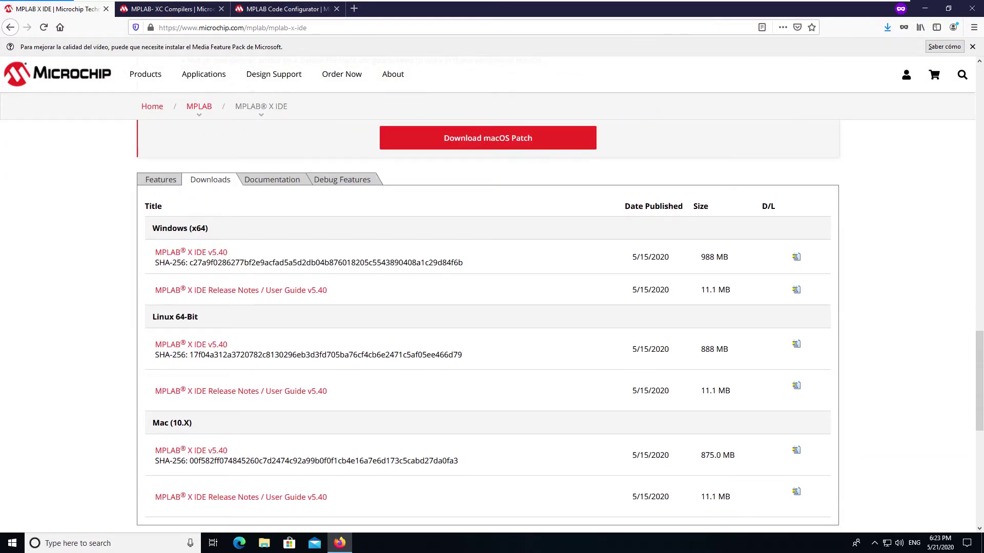
left_click(160, 180)
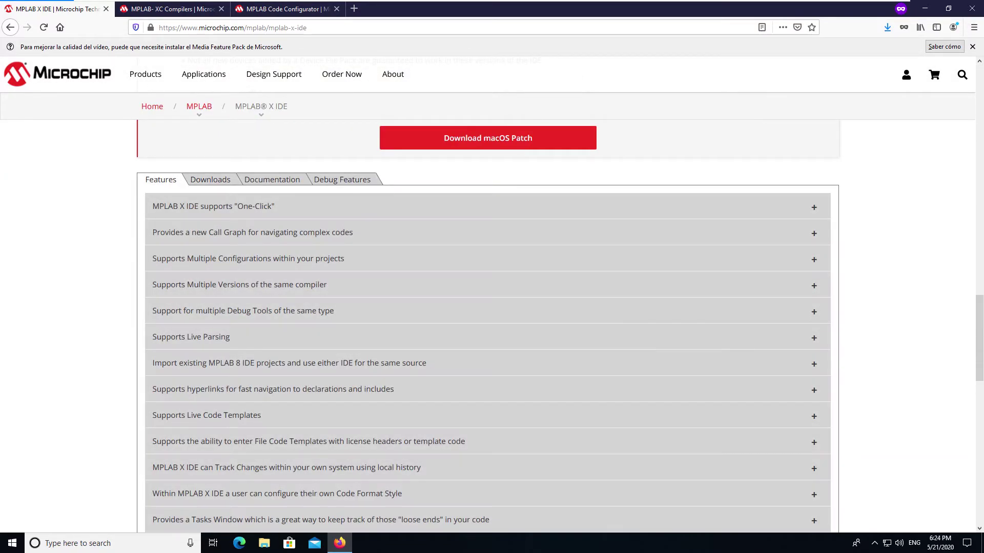
left_click(210, 179)
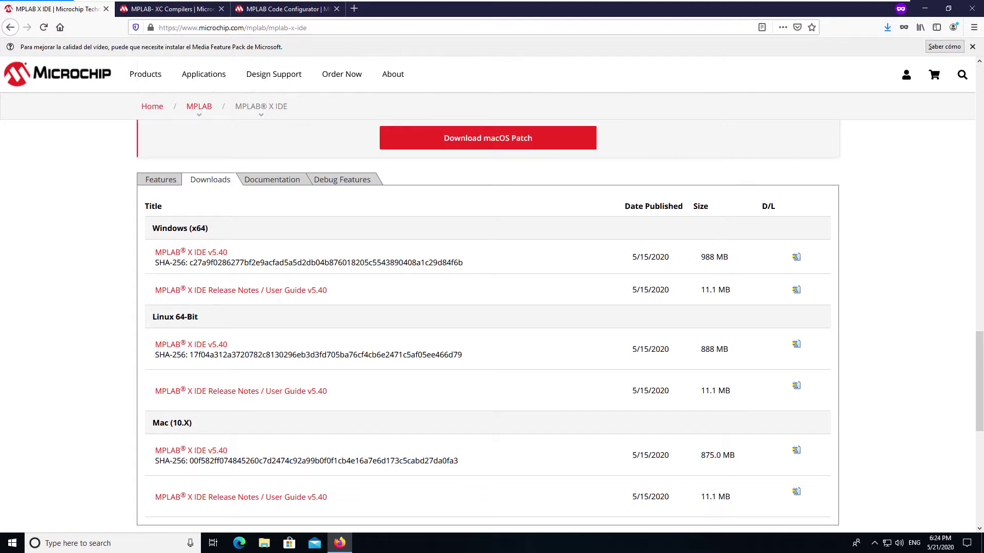
left_click(172, 9)
scroll(488, 285, "down", 3)
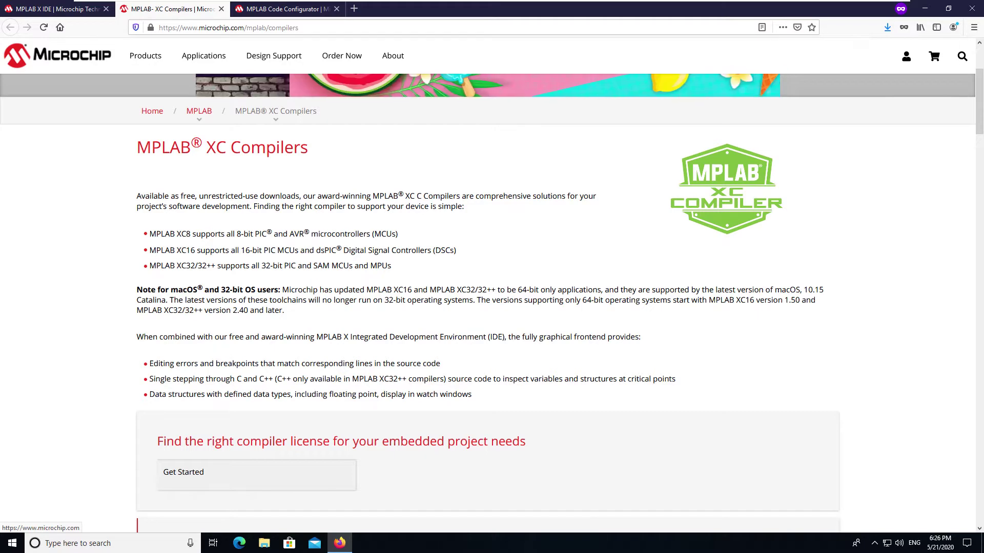
View the XC compiler downloads and the MCC v3.95.0 current download files, then minimize Firefox.
scroll(492, 307, "down", 20)
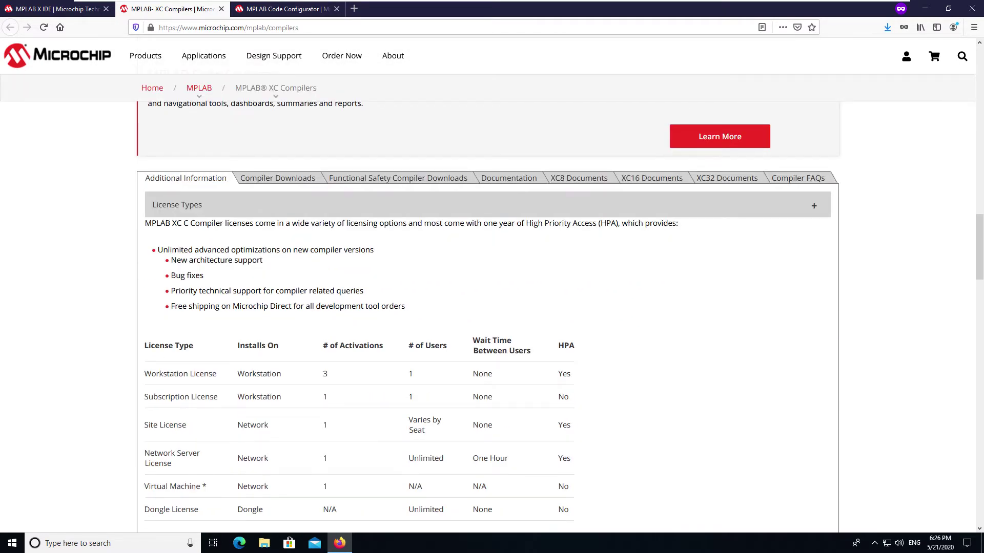
left_click(277, 178)
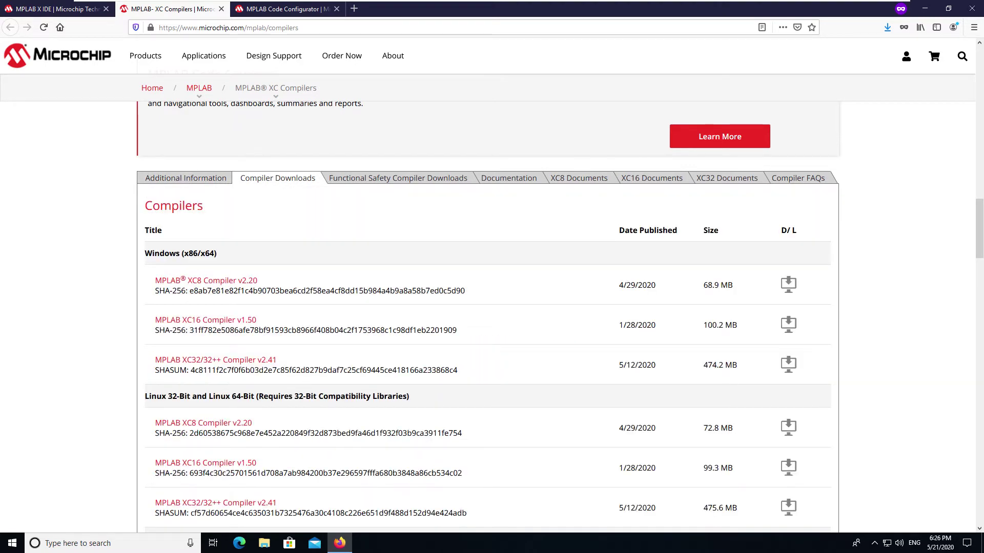
key("ctrl+Tab")
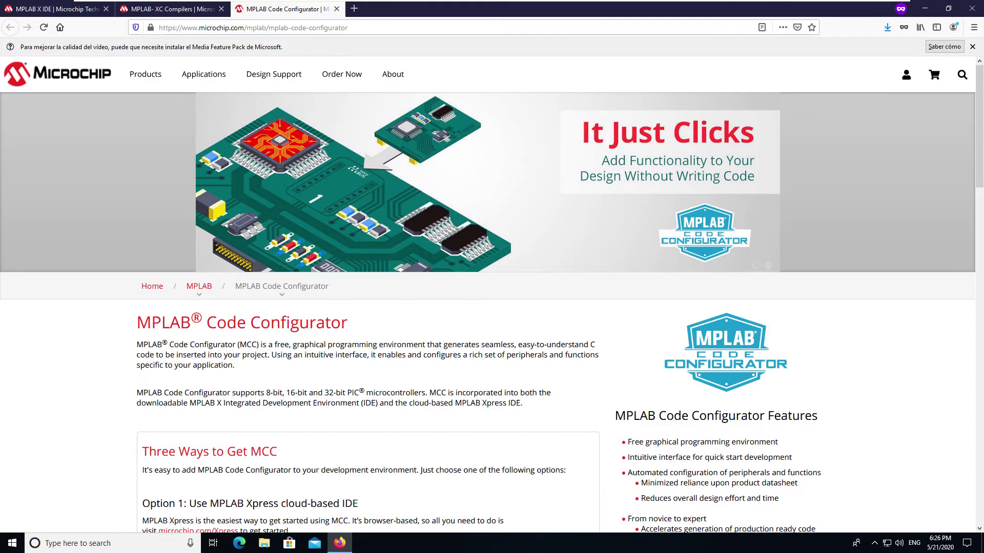
scroll(492, 297, "down", 15)
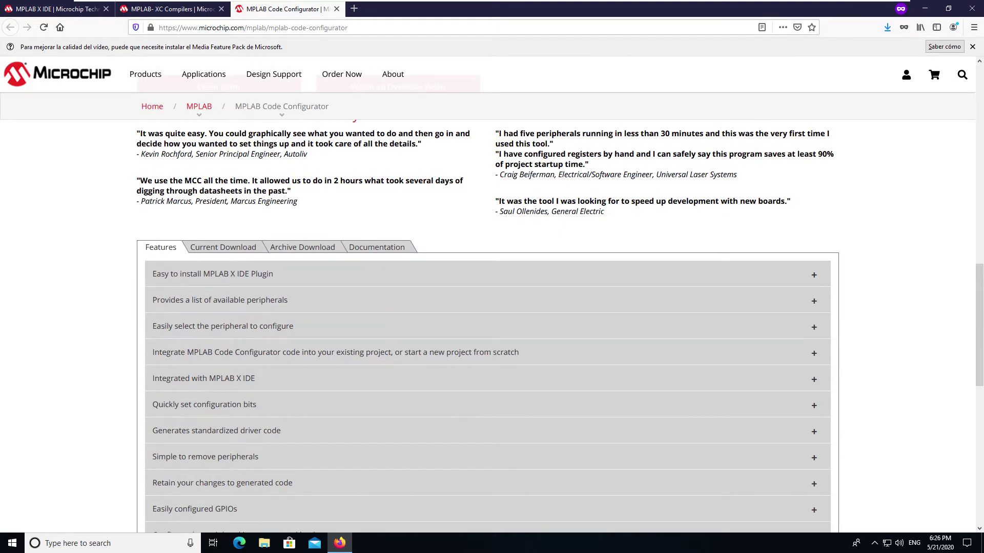
left_click(223, 248)
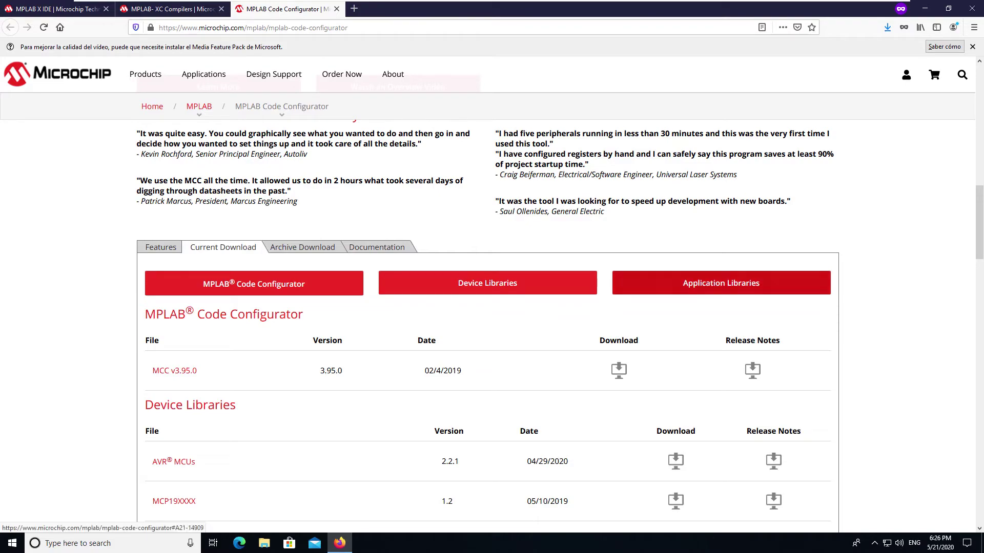
left_click(924, 9)
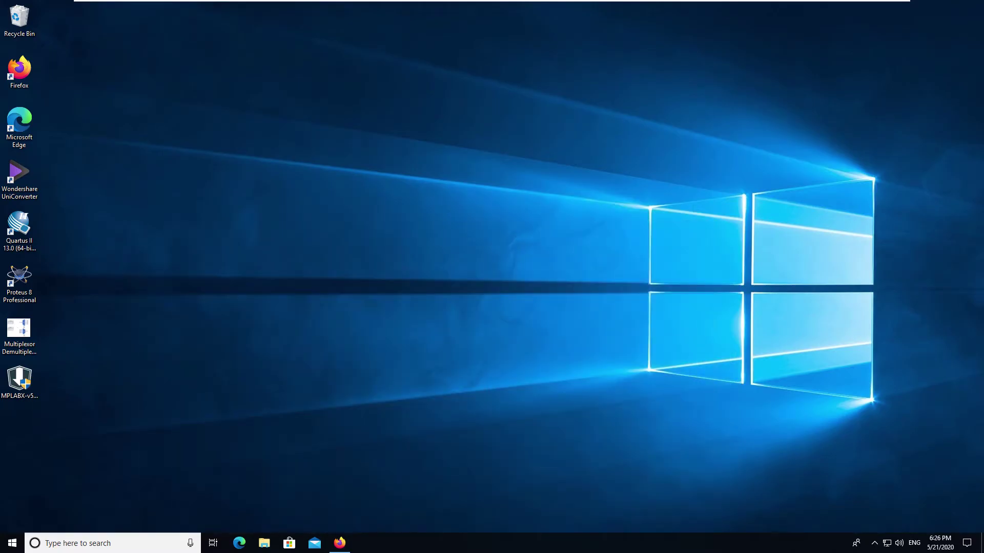
Launch the MPLAB X v5.35 installer, accept the license, and keep the default install folder.
double_click(19, 380)
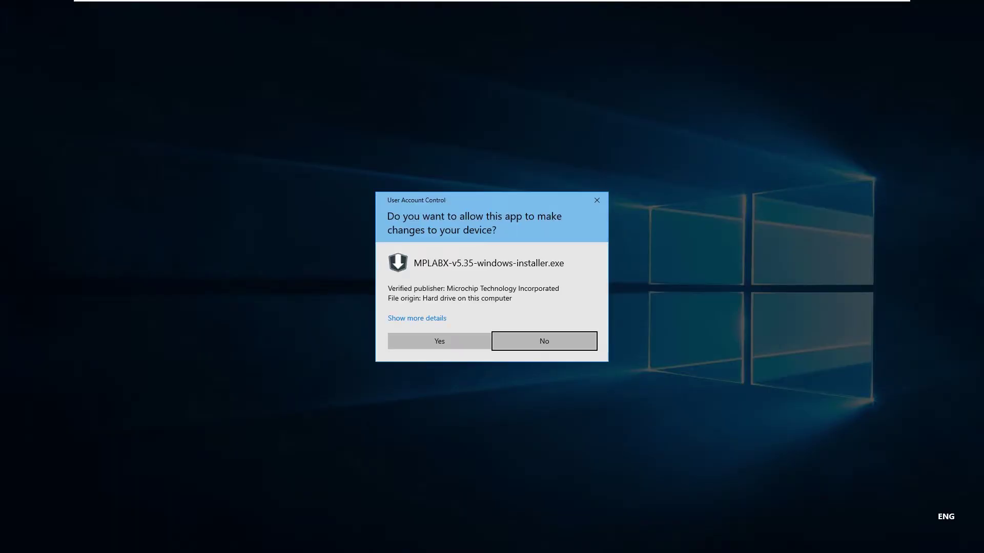
left_click(439, 341)
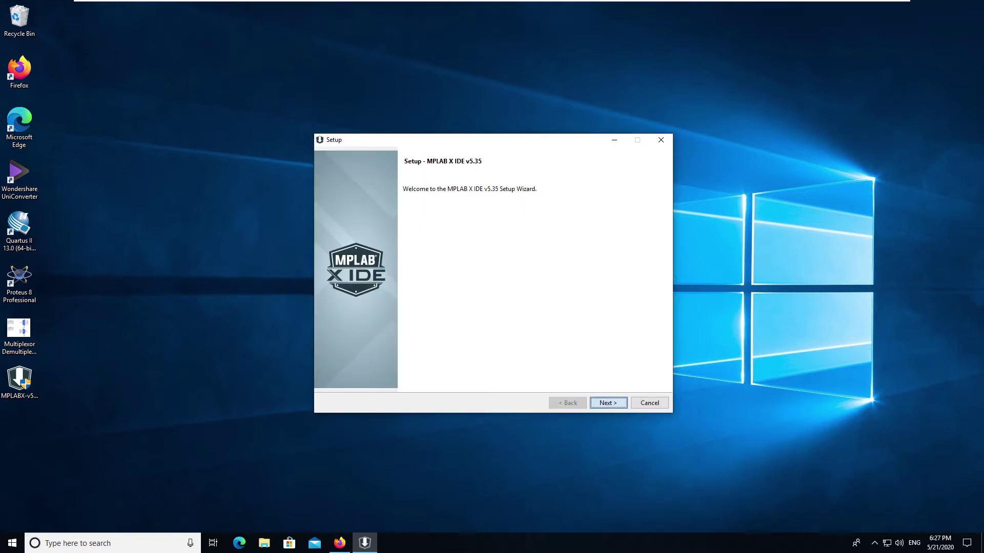
key("Return")
key("space")
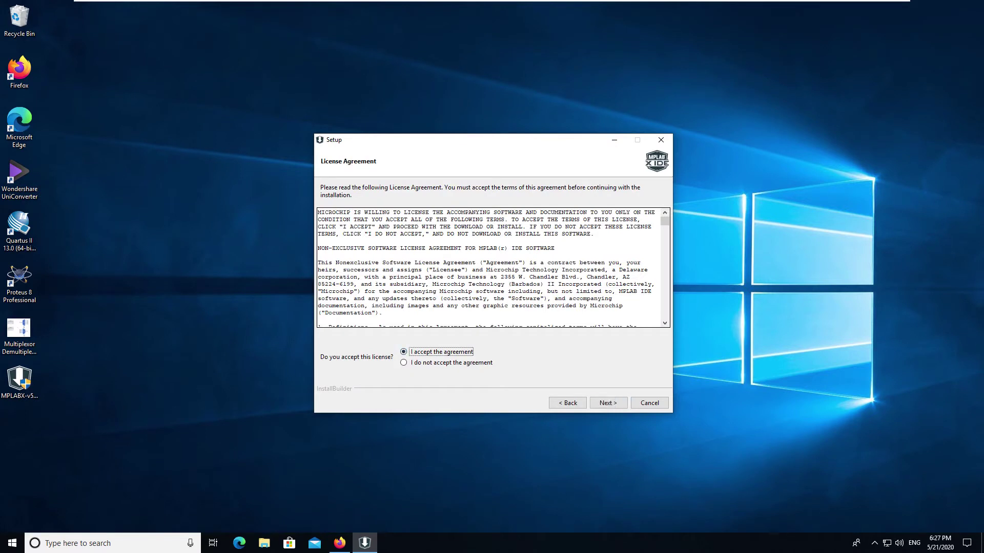
key("Return")
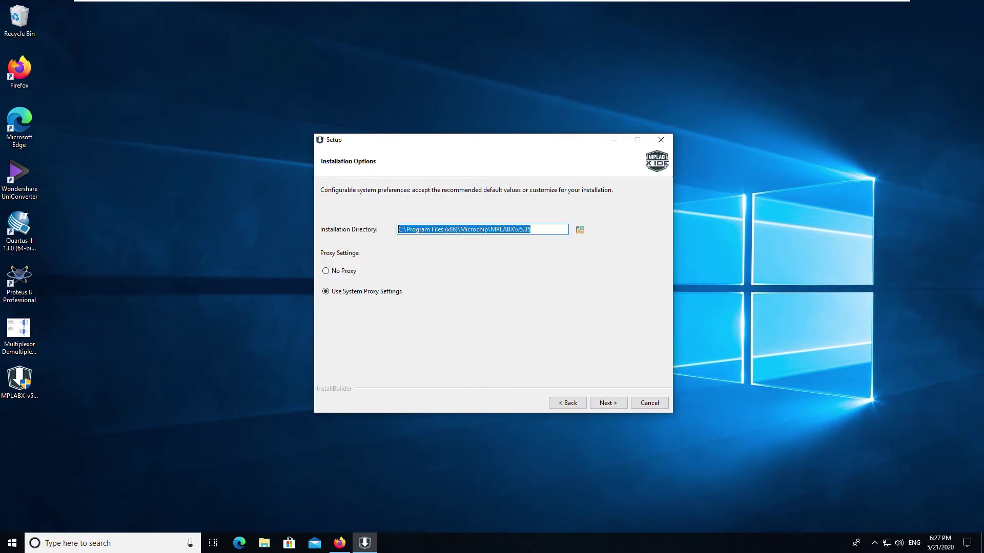
key("Return")
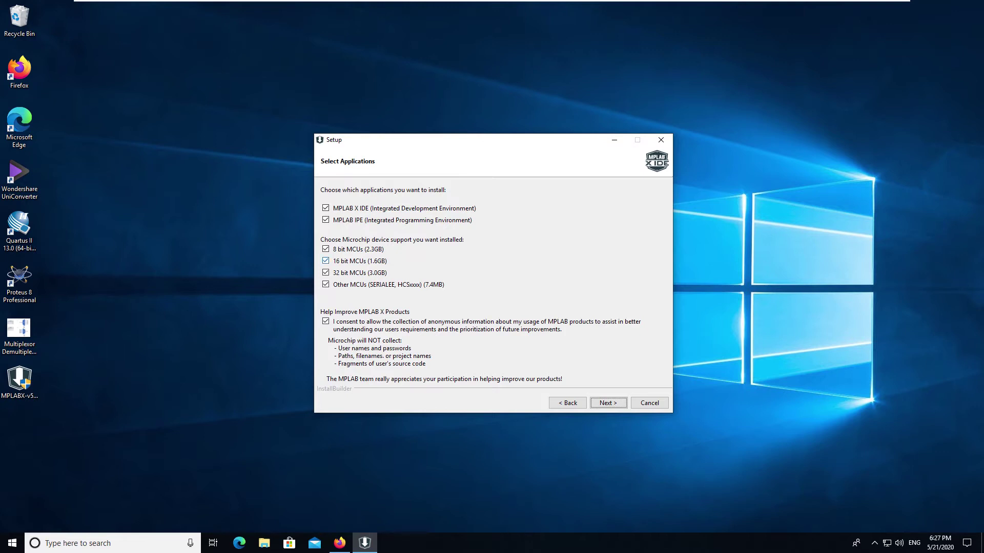
Exclude 16-bit and 32-bit MCU support, decline usage data collection, and start installing.
left_click(325, 261)
left_click(325, 273)
left_click(325, 321)
left_click(608, 403)
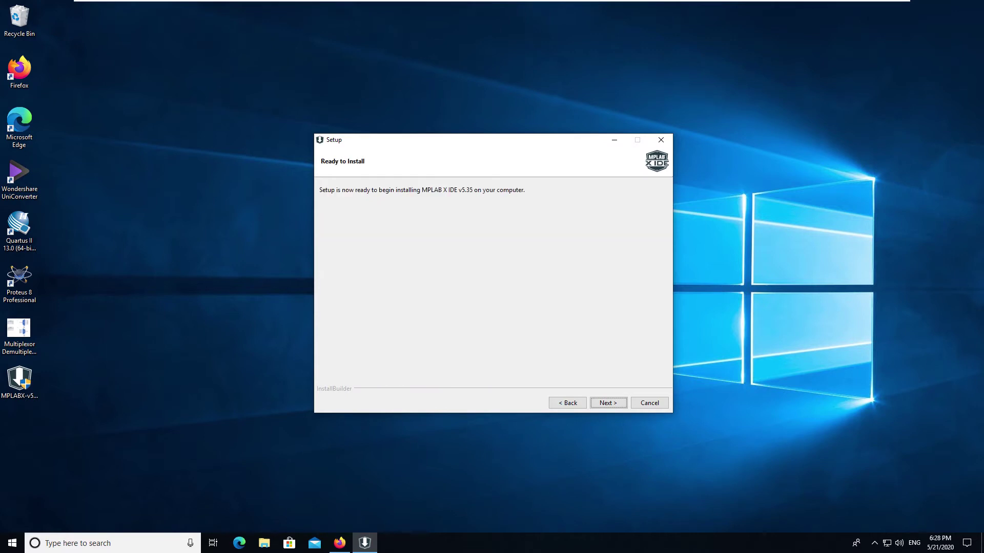
key("Return")
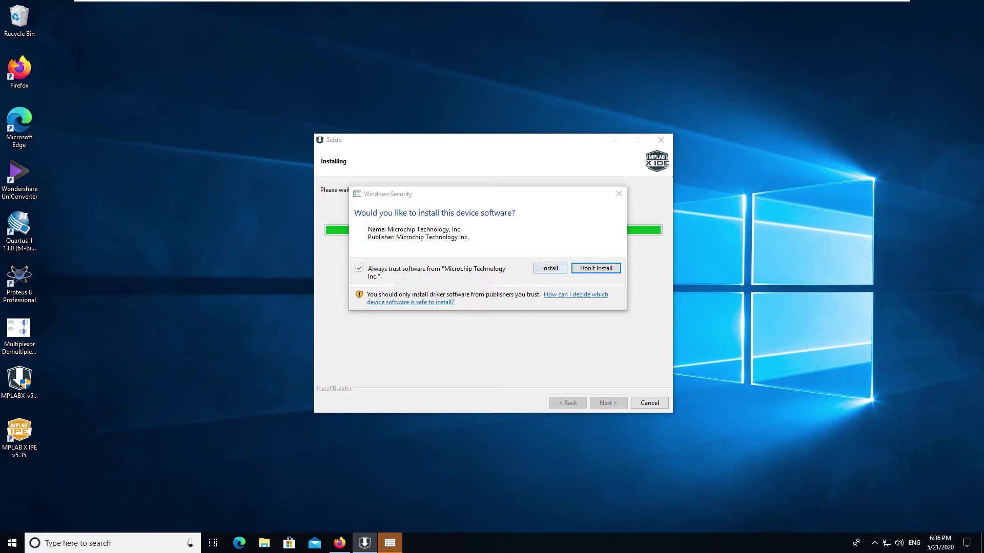
Allow all three Microchip device drivers, including the ATMEL COM & LPT ports driver.
left_click(538, 268)
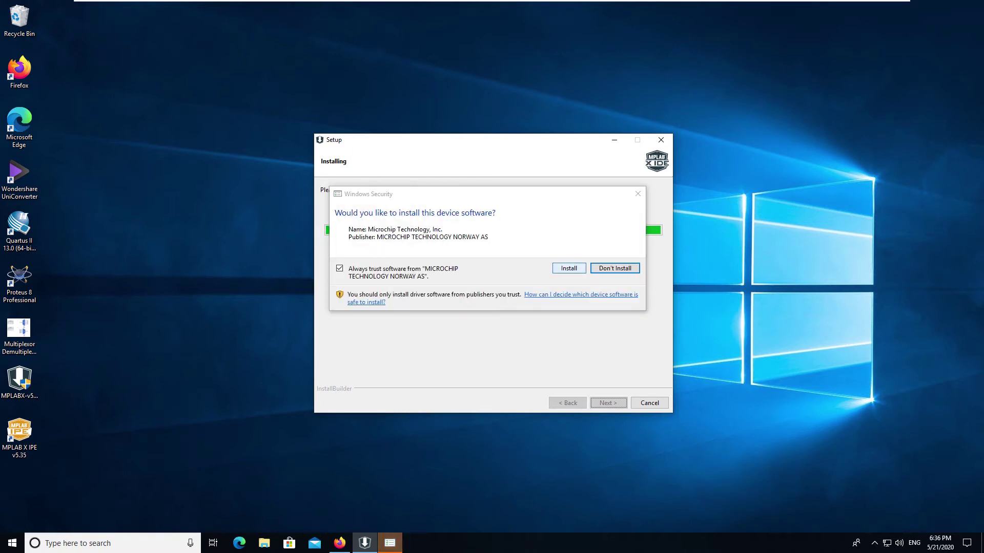
left_click(570, 268)
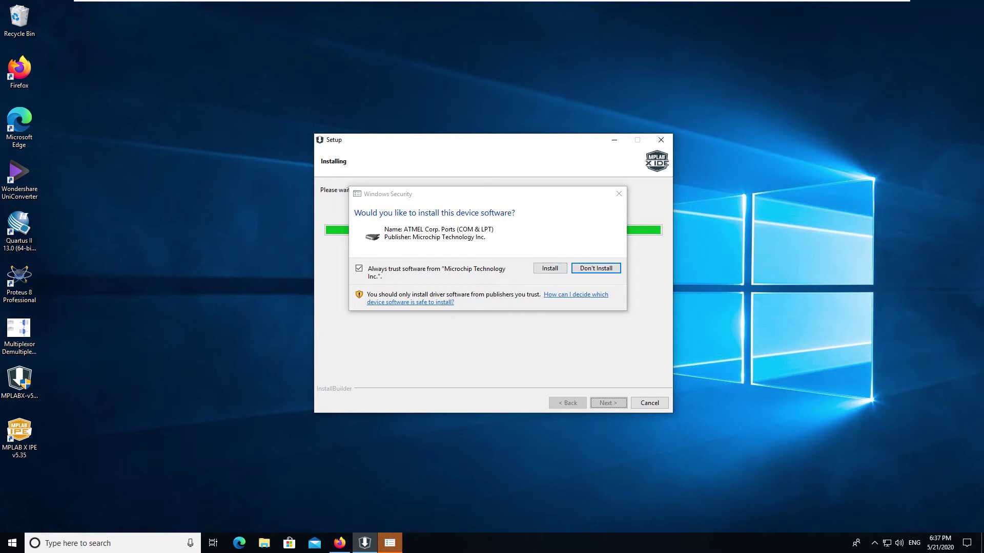
left_click(550, 268)
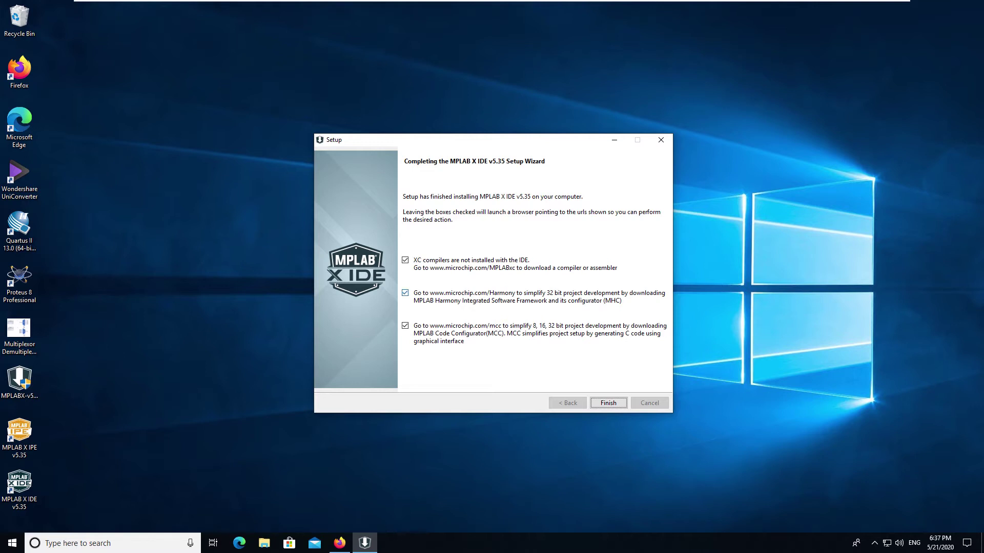
Uncheck the Harmony, XC compilers and MCC web page options and finish the setup wizard.
left_click(405, 293)
left_click(405, 259)
left_click(406, 260)
left_click(405, 260)
left_click(405, 326)
key("Return")
left_click(492, 307)
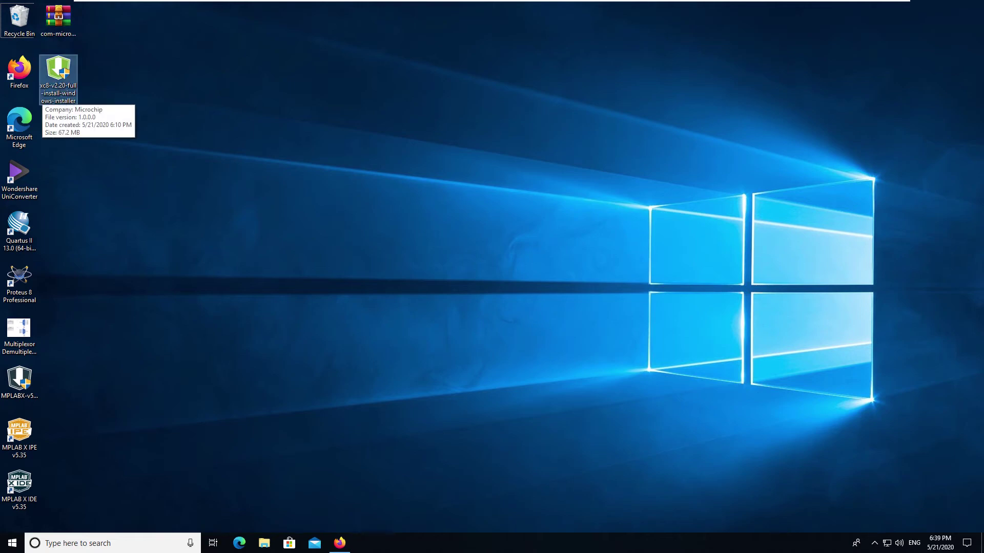
Install the XC8 v2.20 compiler in Free mode with default directory and settings, accepting the license.
double_click(58, 69)
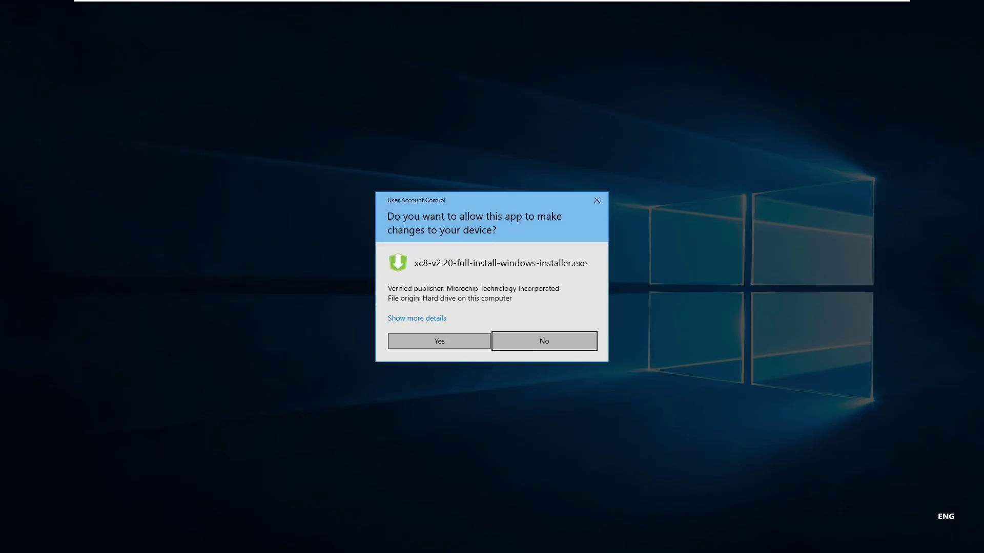
left_click(439, 341)
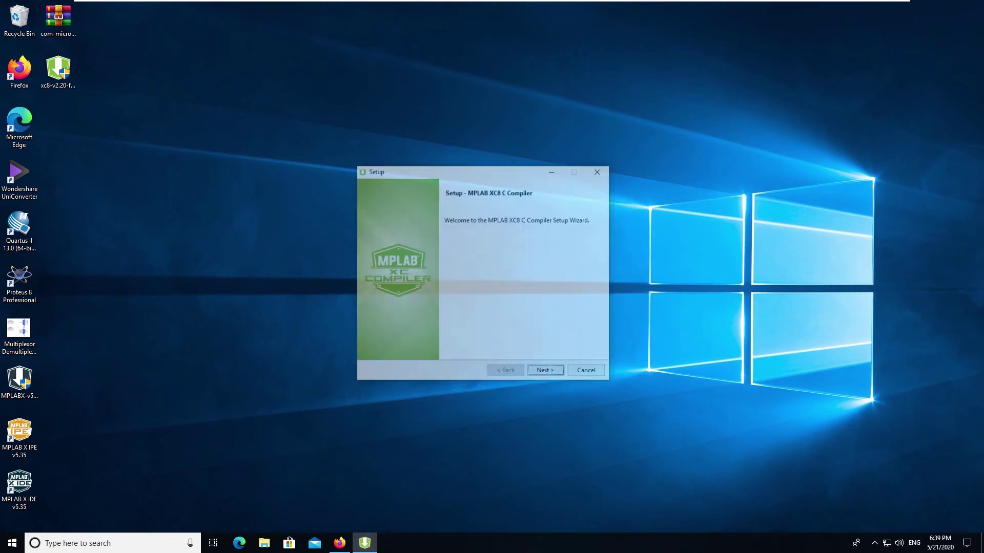
left_click(547, 372)
left_click(445, 337)
left_click(546, 372)
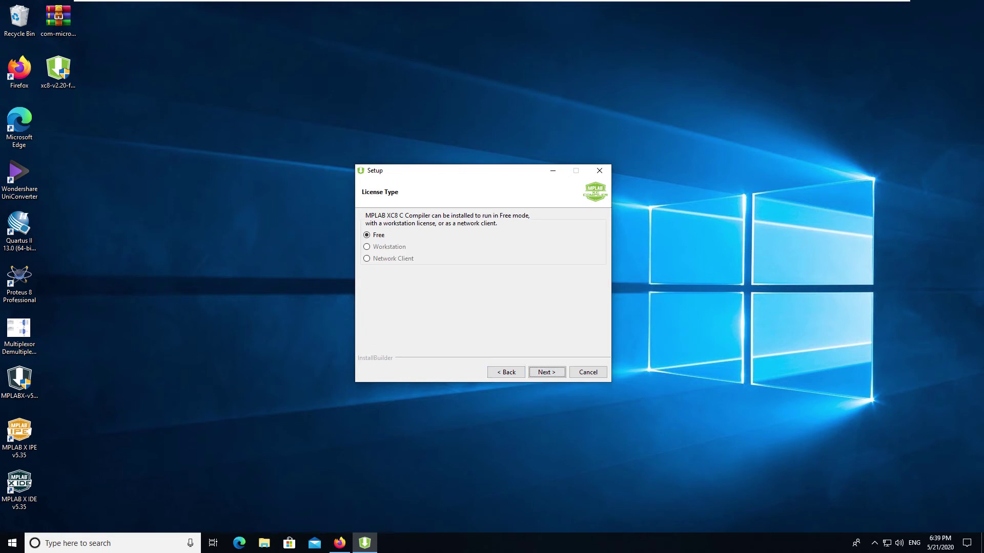
key("Return")
key("Return")
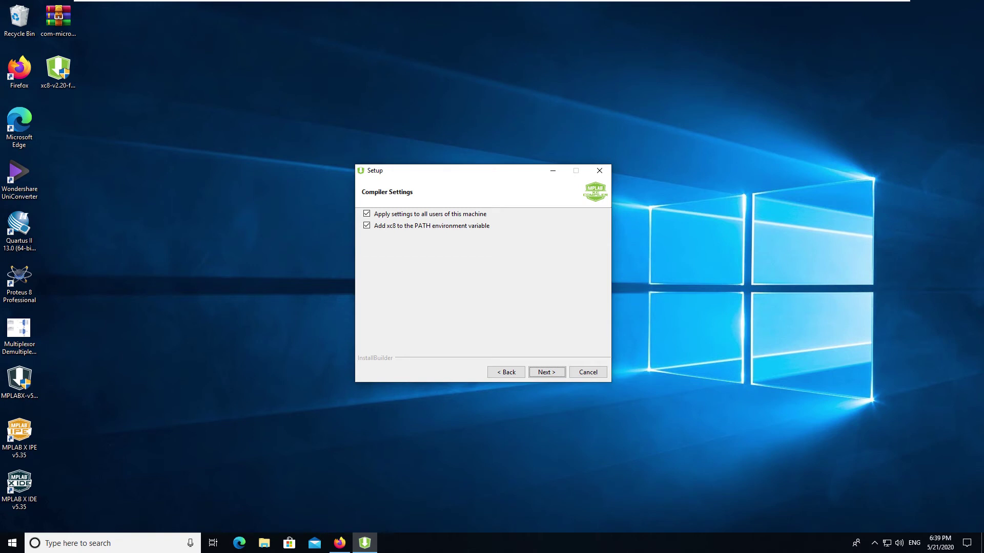
key("Return")
key("Return")
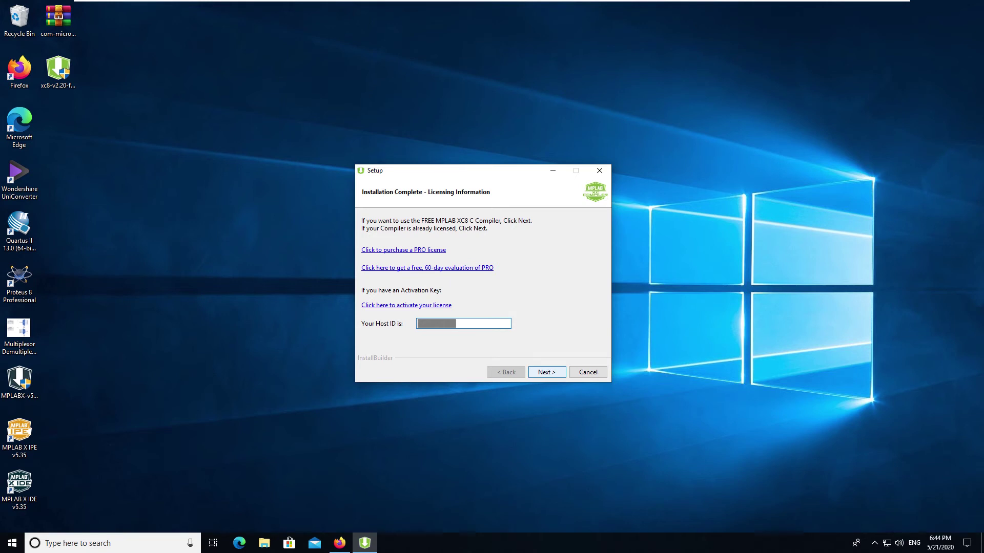
key("Return")
key("Return")
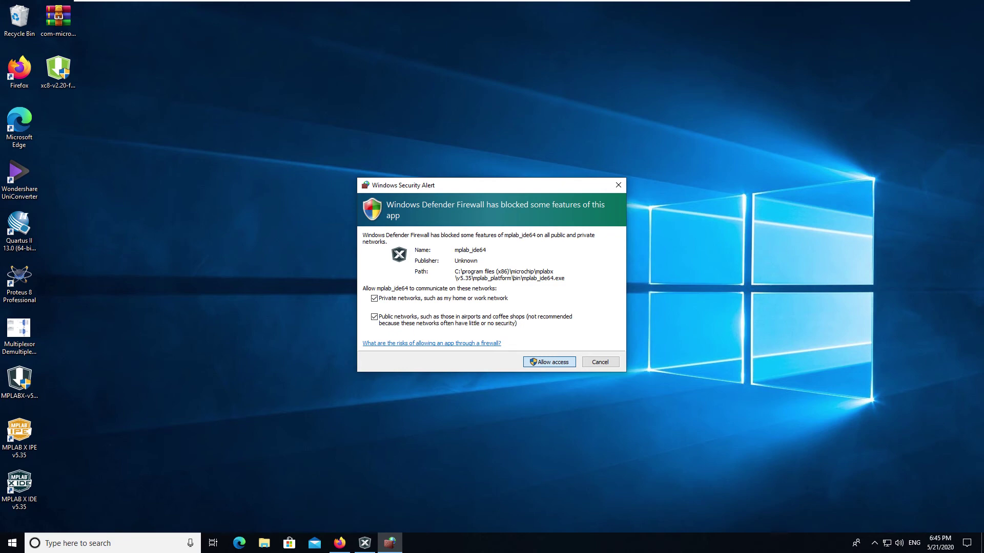
Allow MPLAB X IDE through the firewall and open the Plugins manager from Tools.
left_click(549, 362)
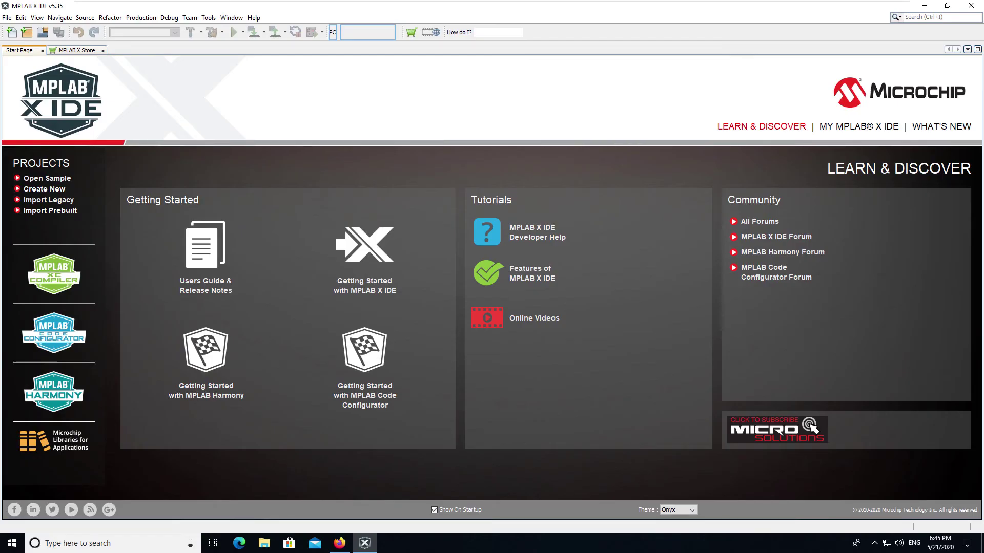
left_click(208, 18)
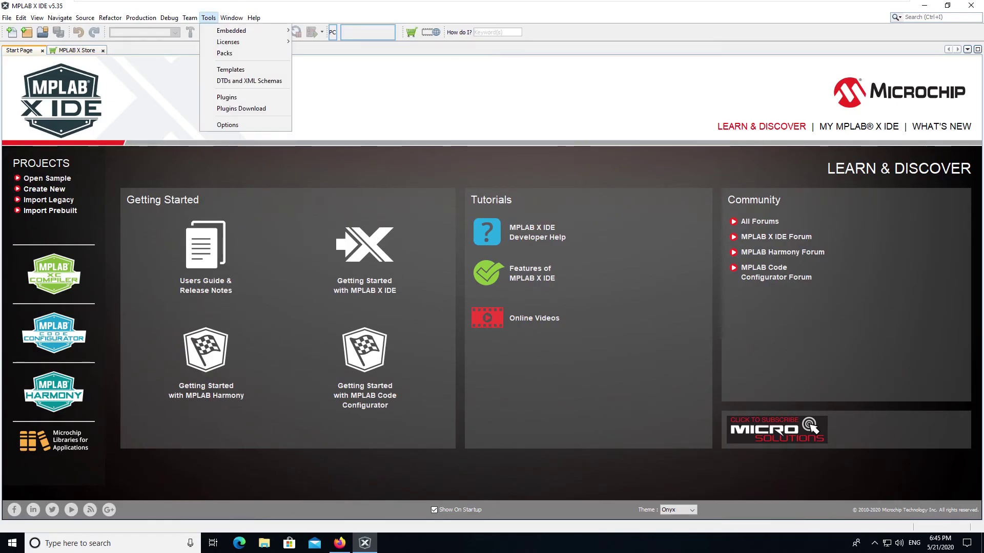
left_click(227, 97)
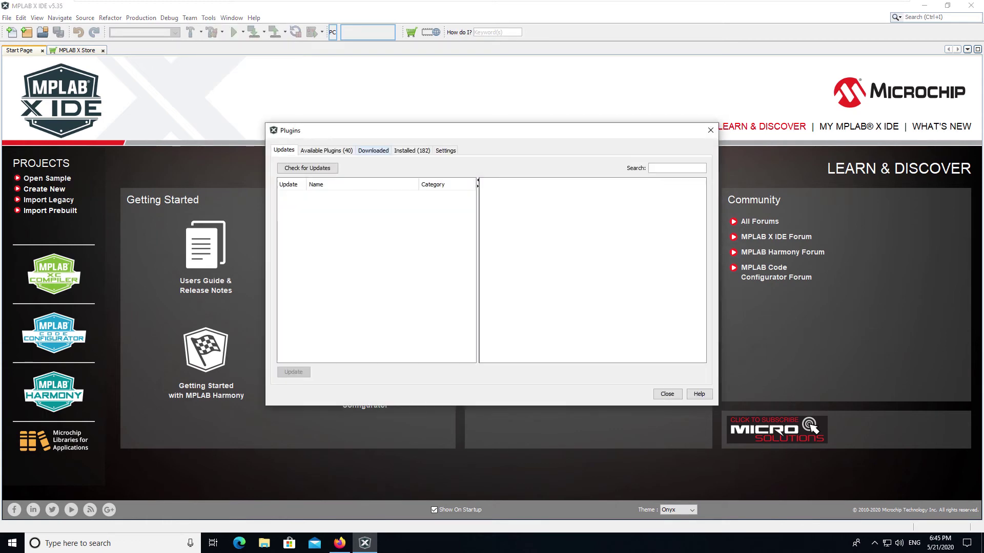
On the Downloaded page, start Add Plugins and browse the Desktop in File Explorer.
left_click(373, 150)
left_click(302, 168)
left_click(370, 243)
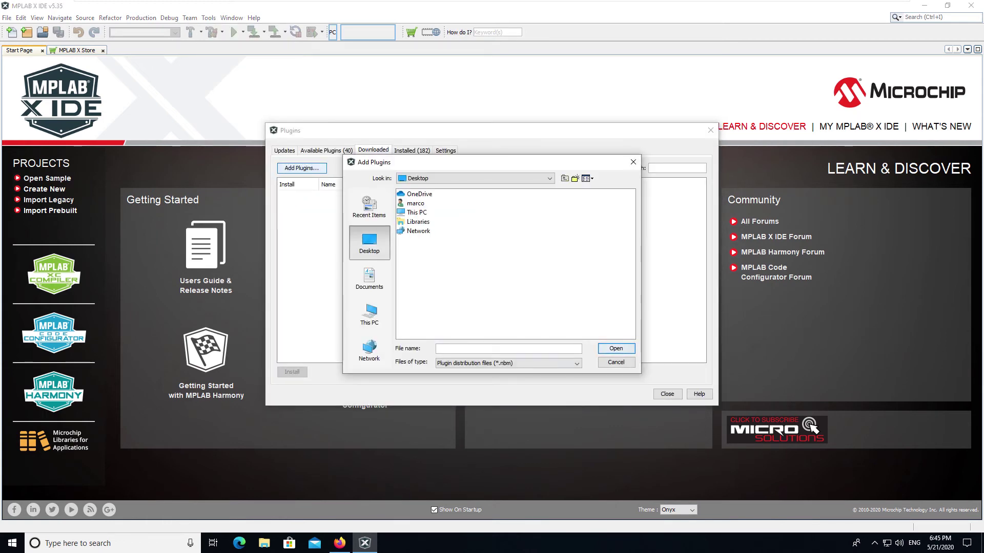
left_click(577, 364)
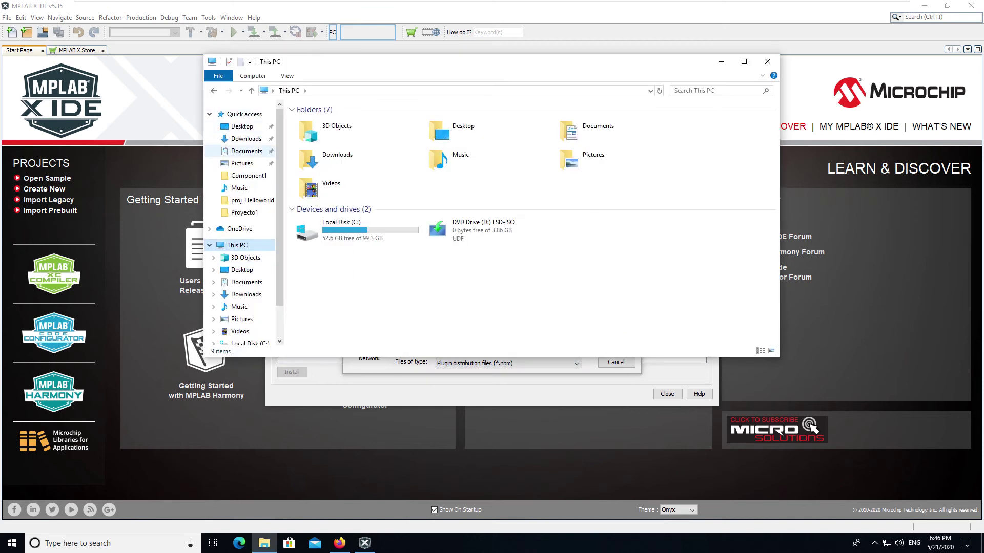
left_click(242, 126)
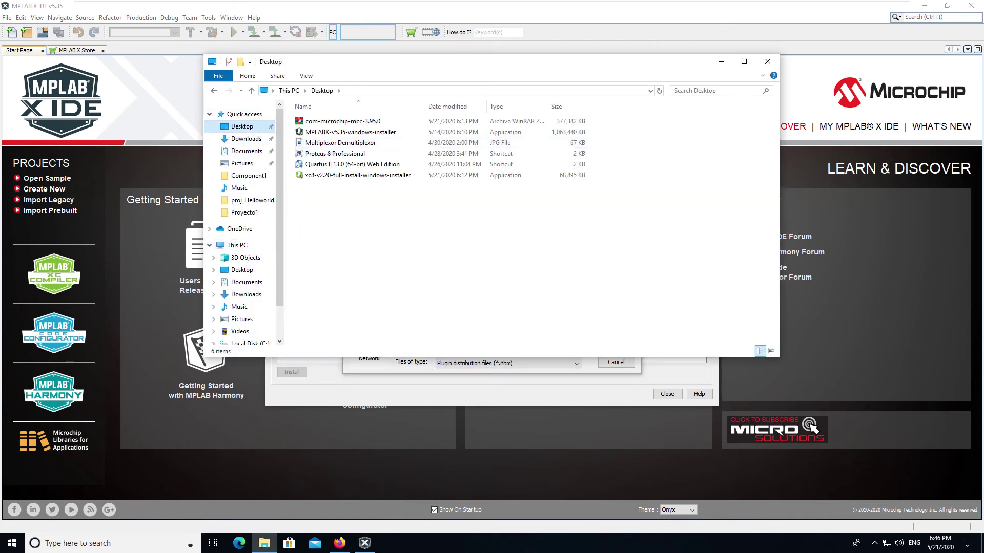
Extract com-microchip-mcc-3.95.0 onto the Desktop with Extraer aquí, then return to the plugin chooser.
left_click(343, 122)
right_click(344, 120)
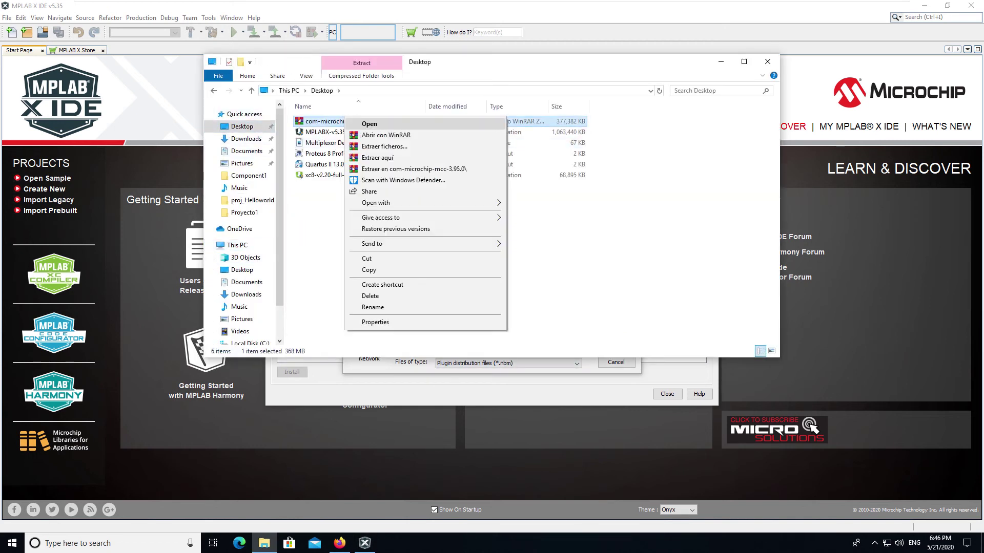
left_click(377, 157)
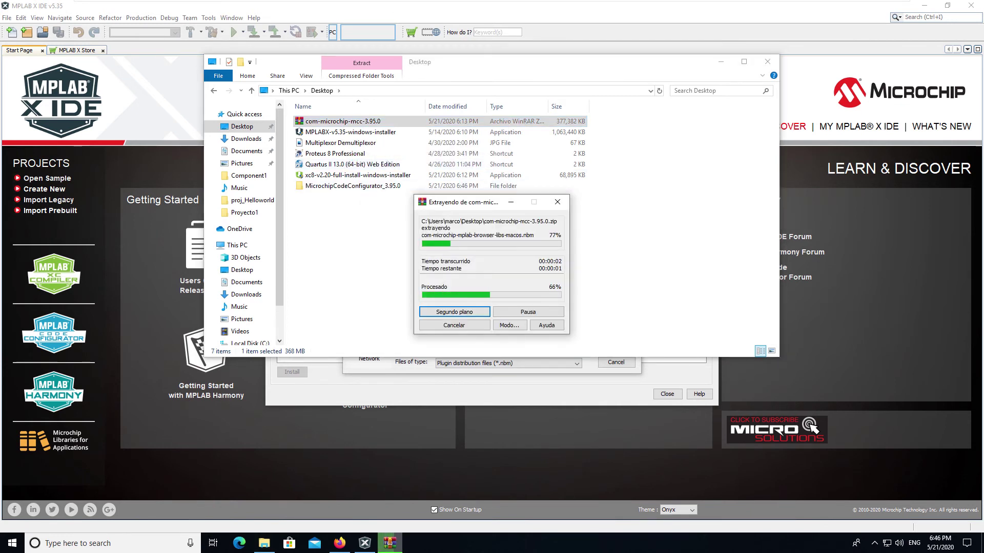
left_click(364, 543)
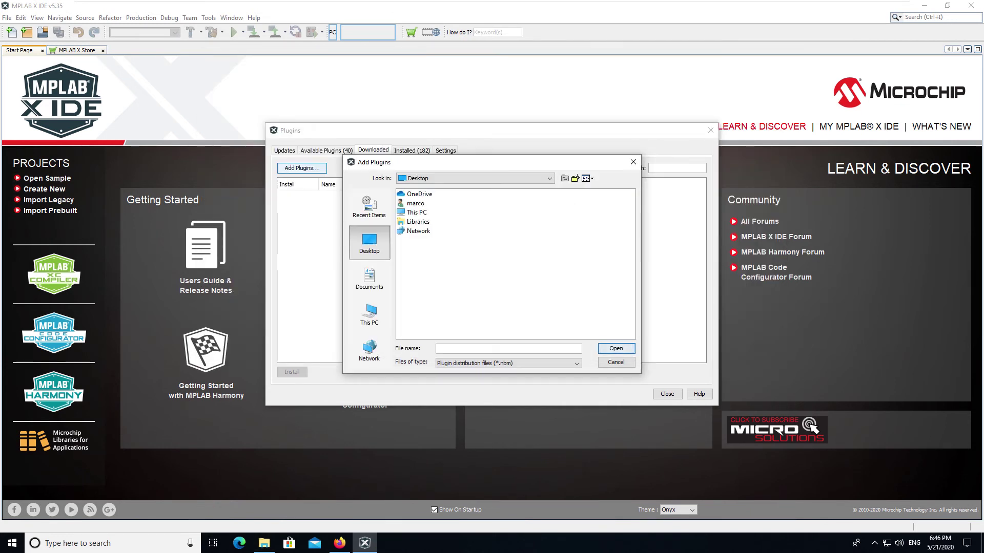
Select all seven .nbm files in MicrochipCodeConfigurator_3.95.0 and add them as plugins.
left_click(368, 279)
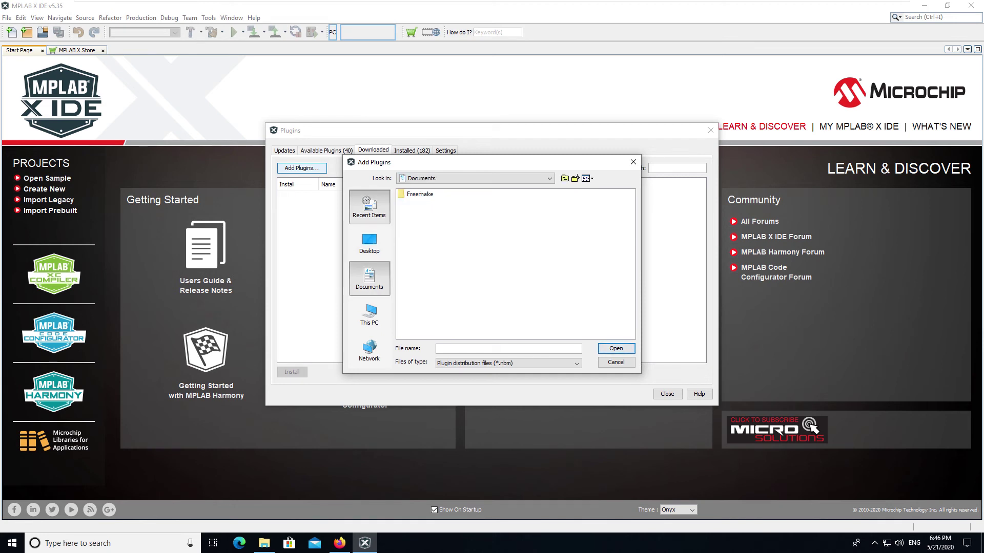
left_click(368, 207)
left_click(369, 243)
double_click(453, 240)
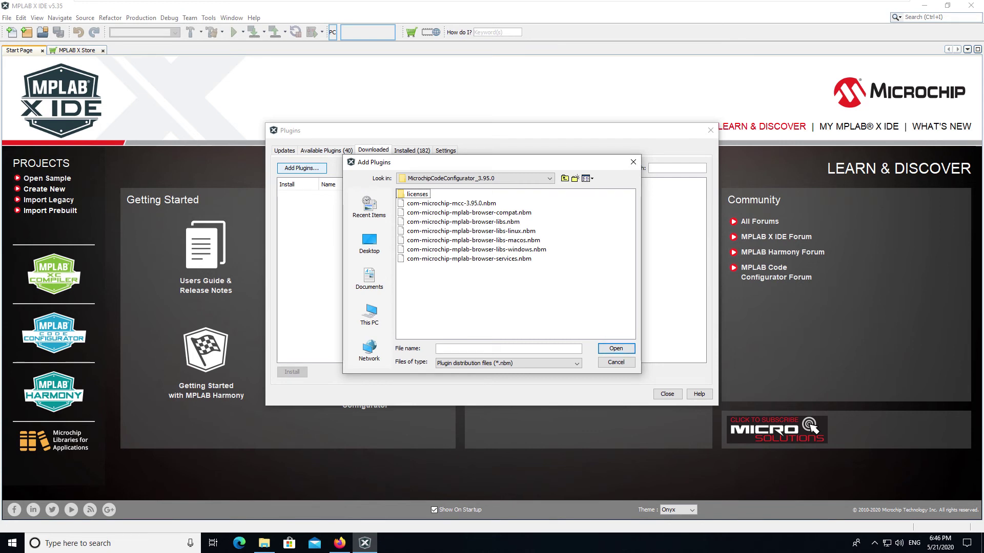
left_click(451, 204)
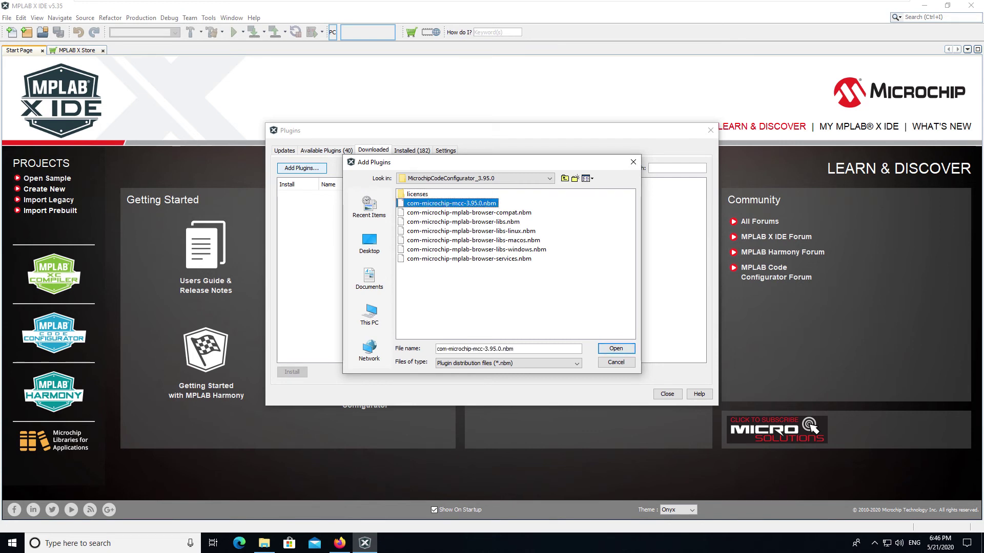
key("shift+Down")
key("shift+Down")
key("shift+Down")
key("shift+Down")
key("shift+Down")
key("shift+Down")
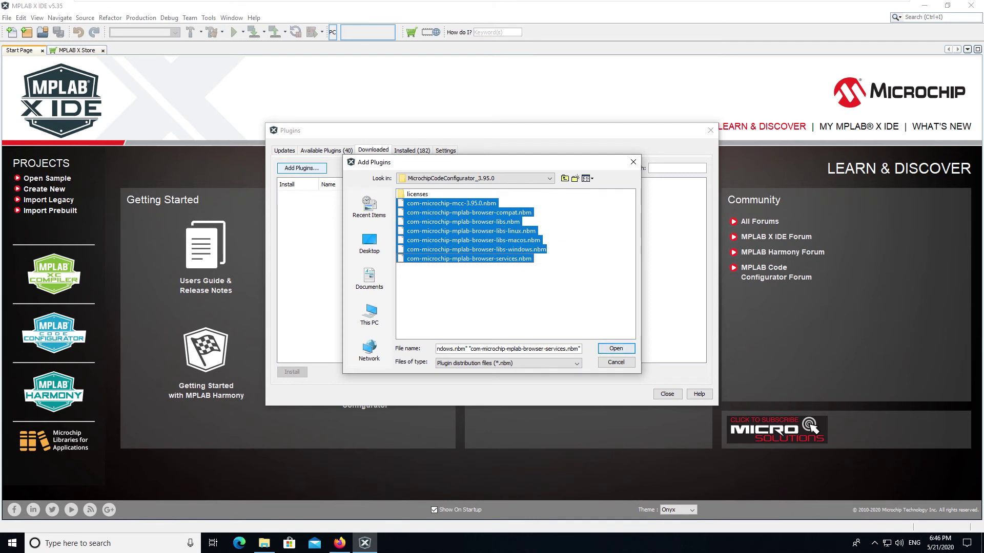
key("Return")
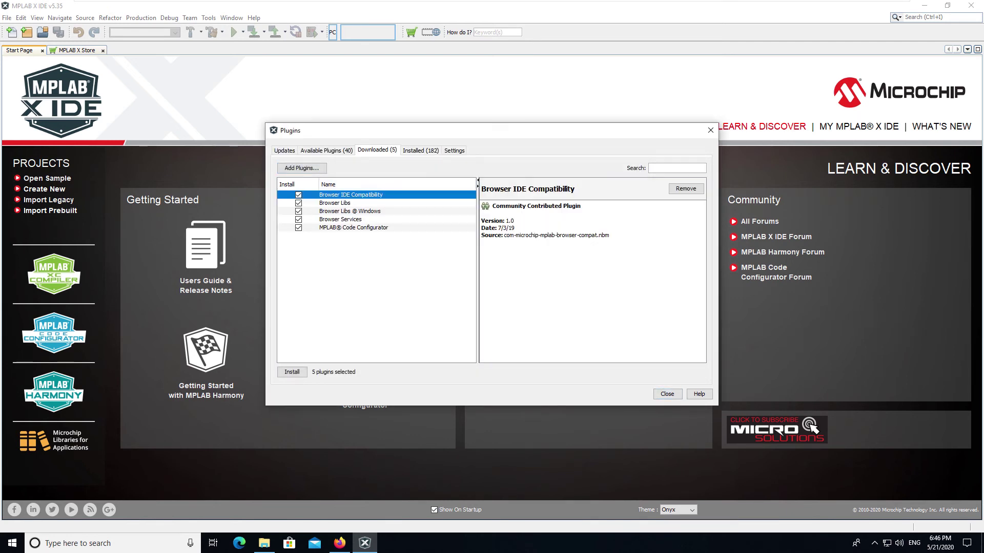
Install the five MCC 3.95.0 plugins, accept their license terms, and finish with Restart Now.
left_click(292, 372)
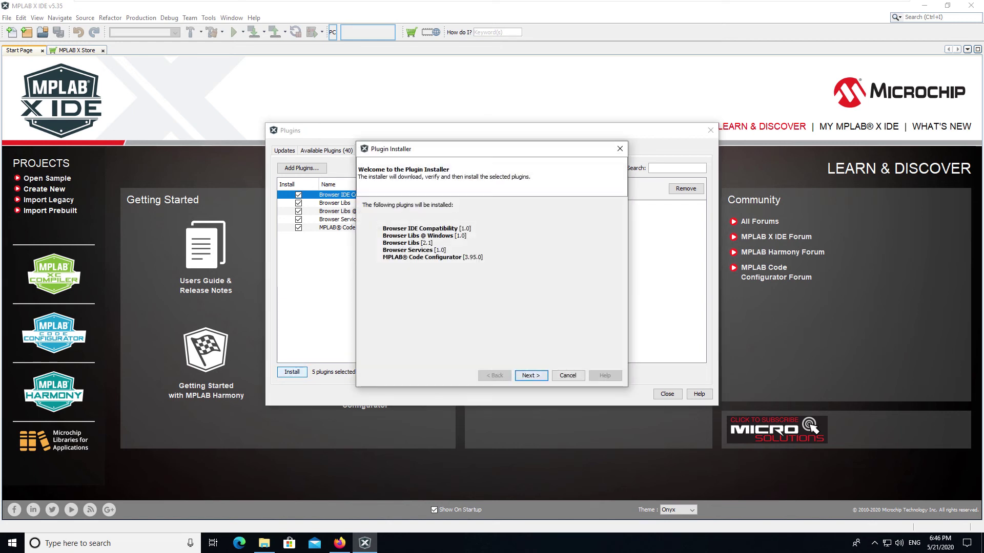
left_click(531, 376)
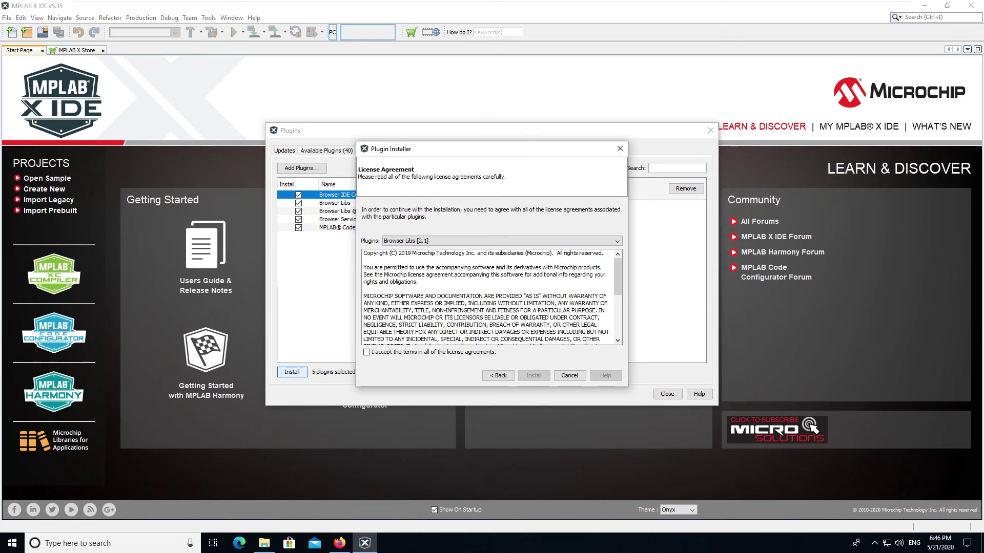
left_click(366, 352)
left_click(533, 376)
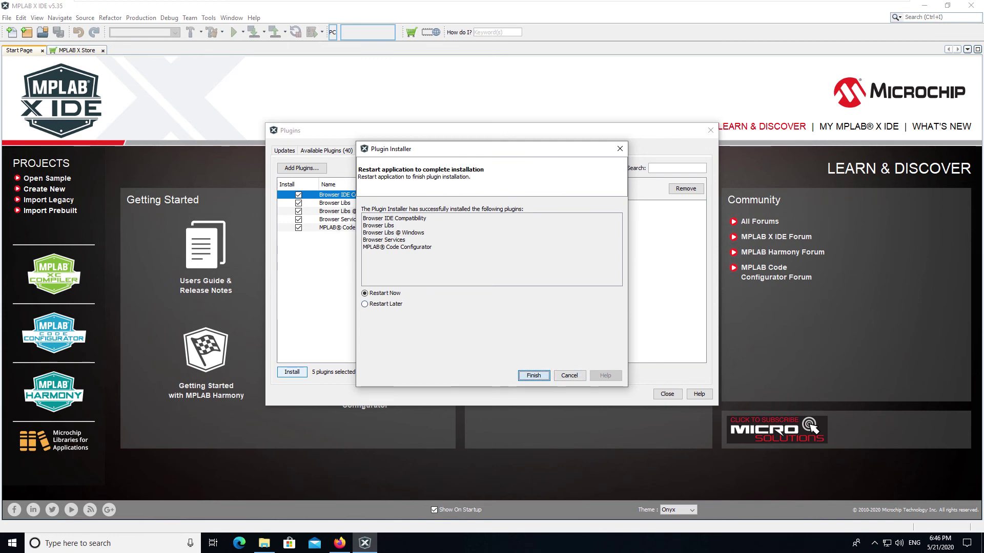
key("Return")
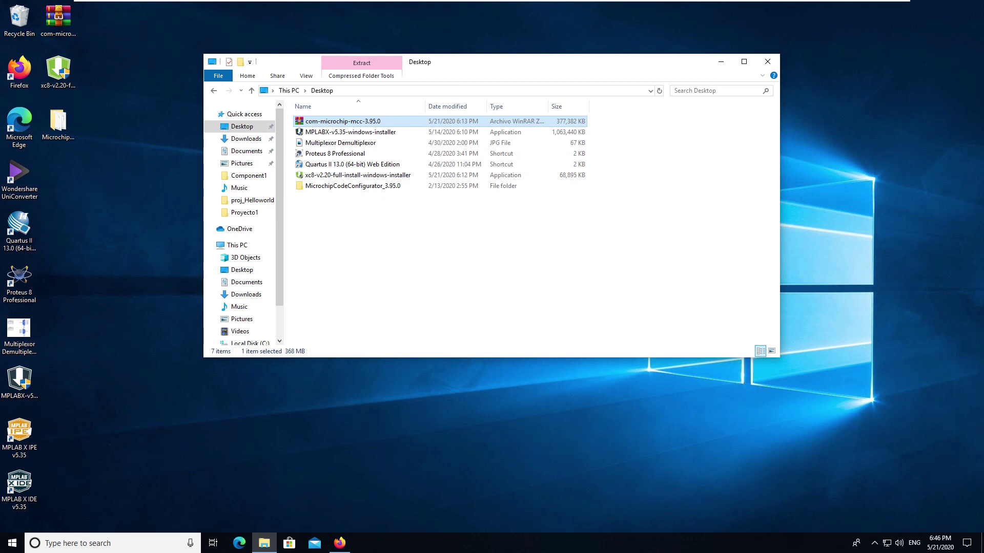